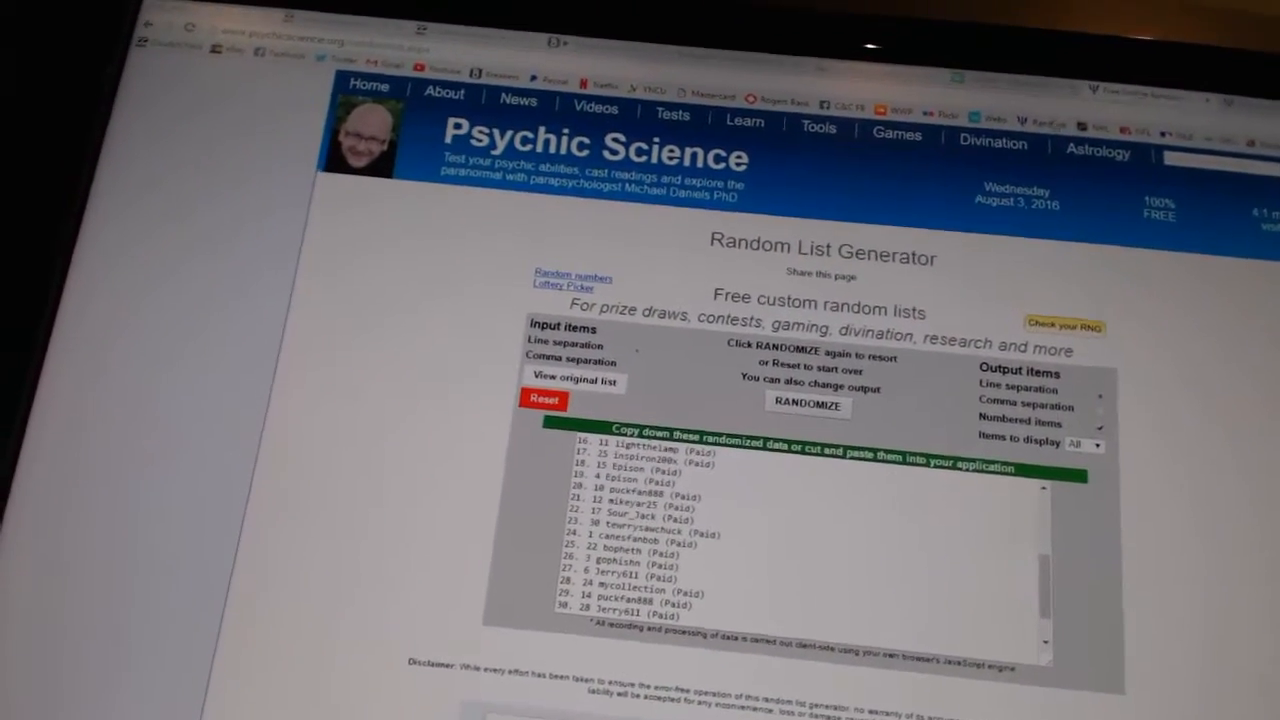
Reshuffle the 30-name participant list twice and select the randomized entries
left_click(818, 392)
left_click(818, 392)
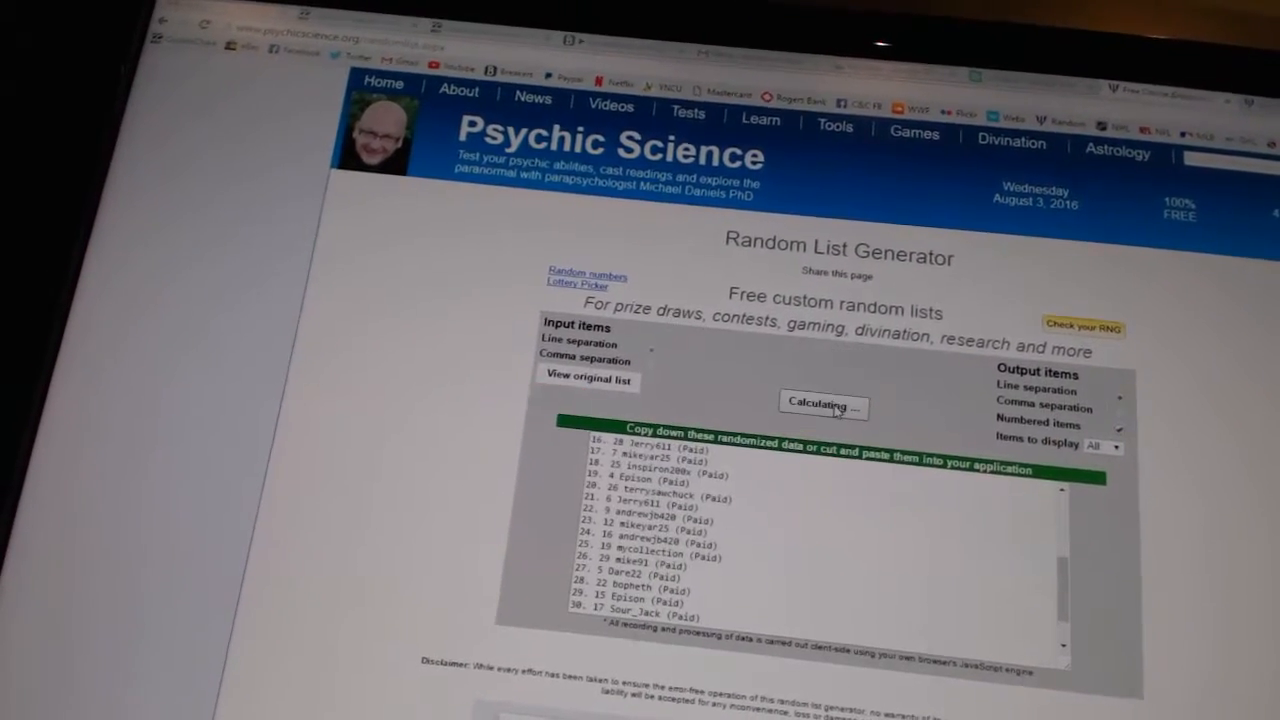
left_click_drag(600, 445, 700, 555)
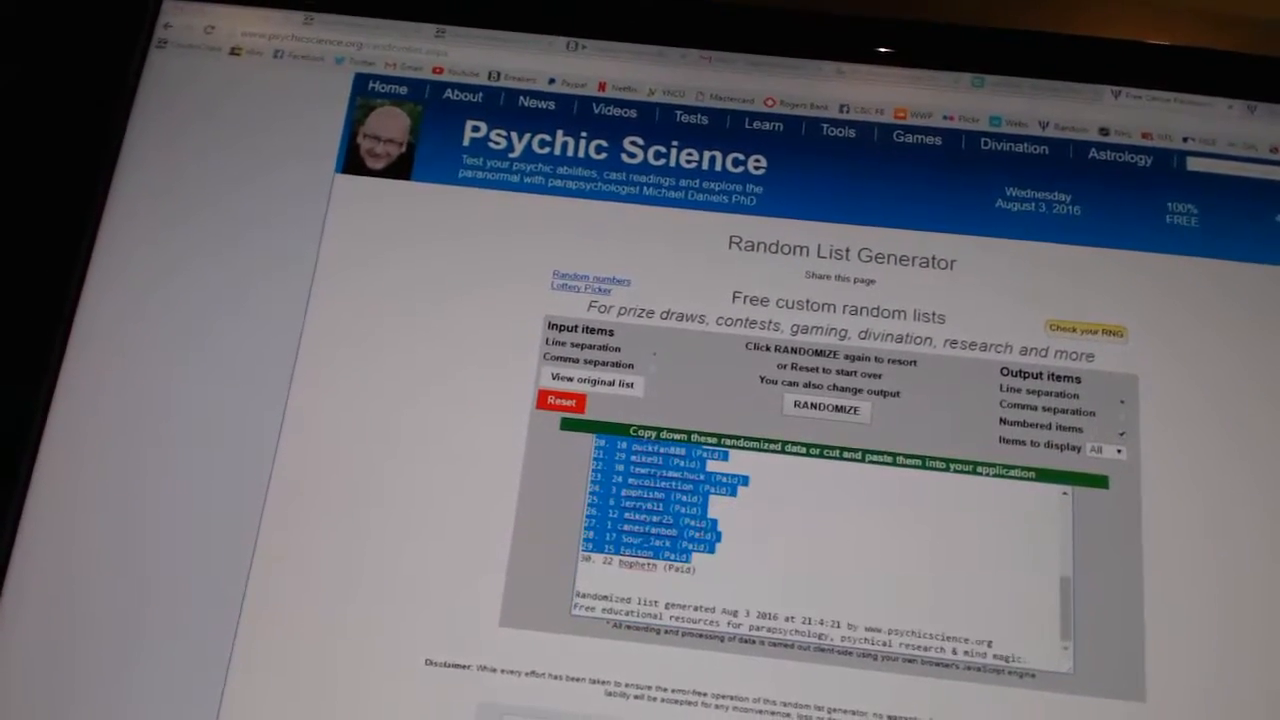
scroll(820, 520, "up", 5)
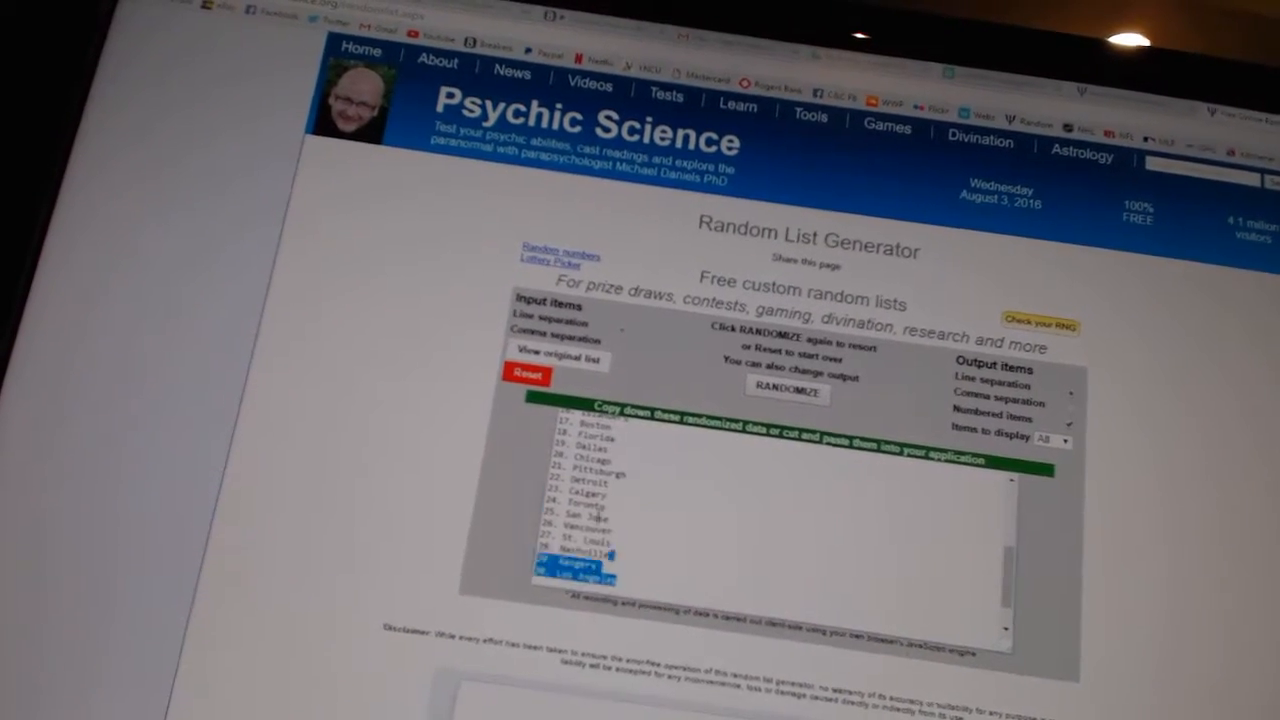
Select the entire randomized list of 30 NHL team cities
key("ctrl+a")
Copy the whole randomized team list via the context menu for pasting into column B
right_click(615, 490)
left_click(660, 505)
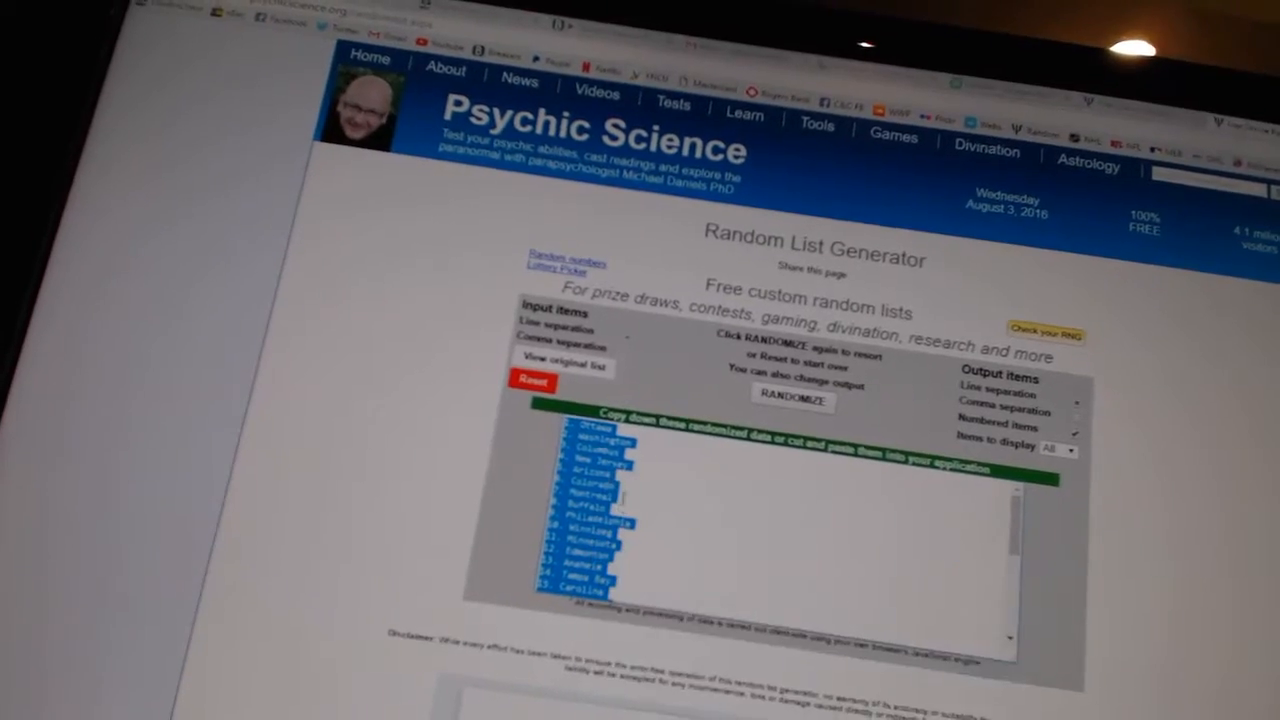